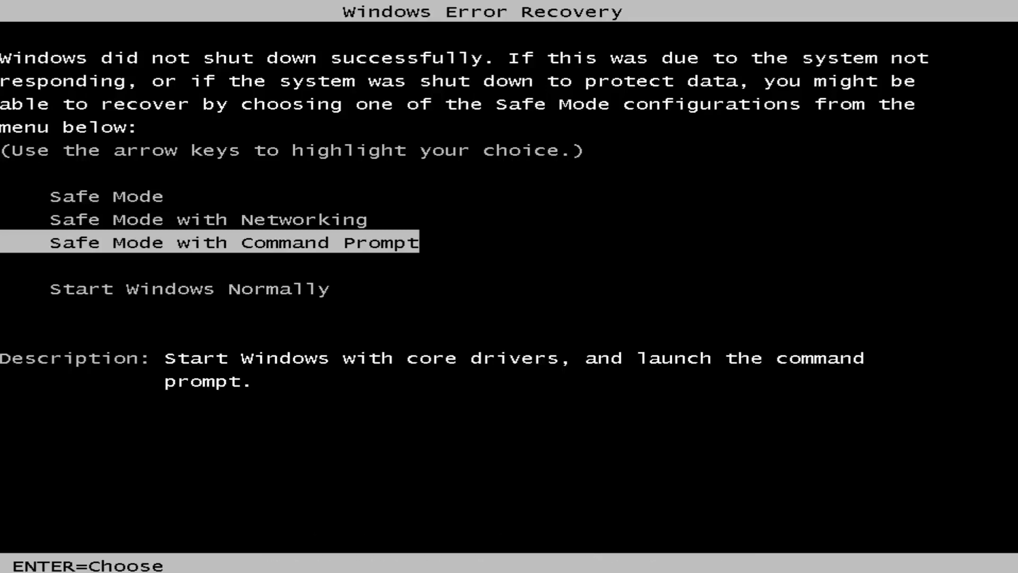
Pick Safe Mode with Networking in the Windows Error Recovery menu and boot into it.
{"action": "key", "text": "Up"}
{"action": "key", "text": "Up"}
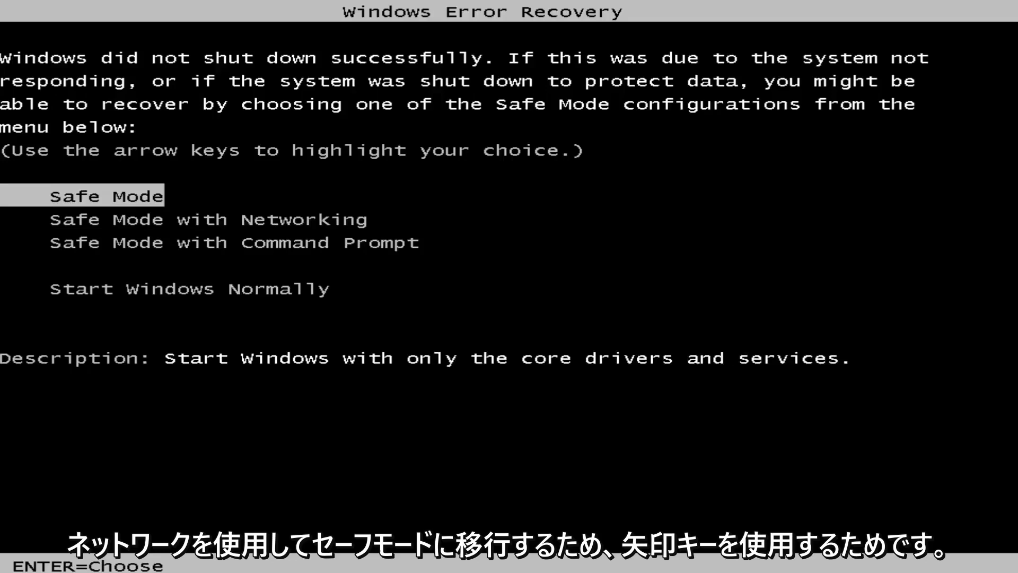
{"action": "key", "text": "Down"}
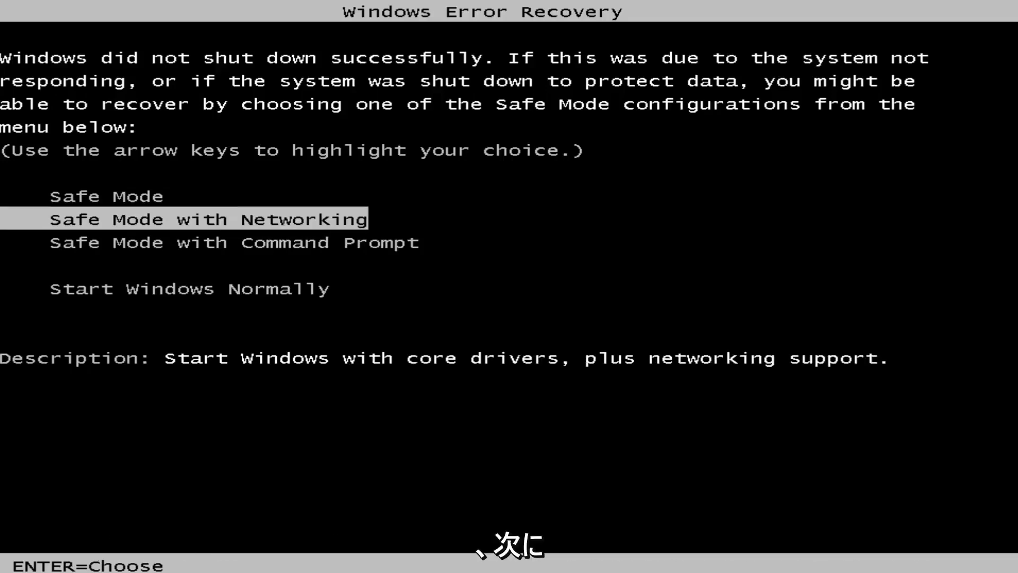
{"action": "key", "text": "Return"}
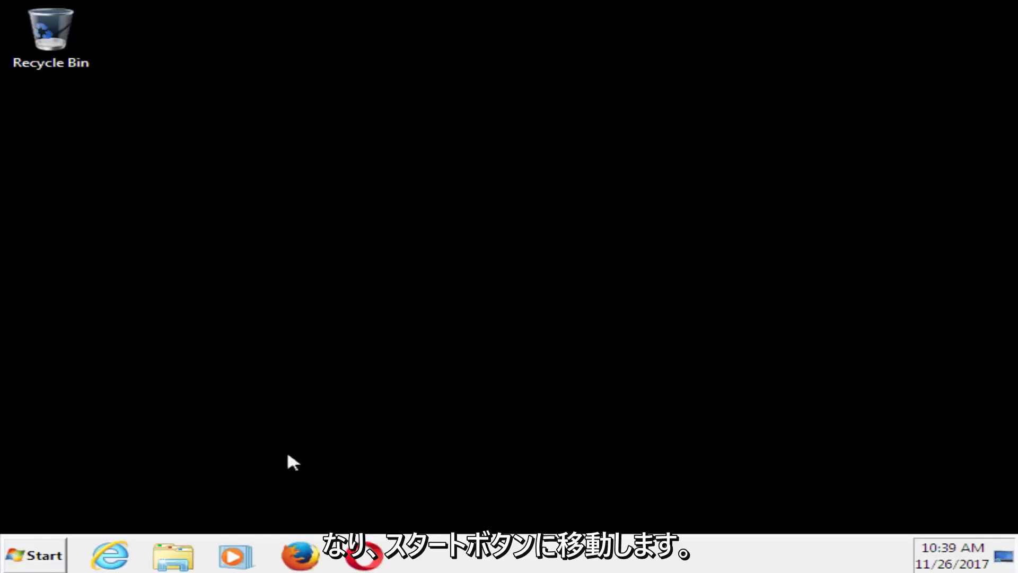
Search the Start menu for 'regedit' and run it as administrator.
{"action": "left_click", "coordinate": [27, 561]}
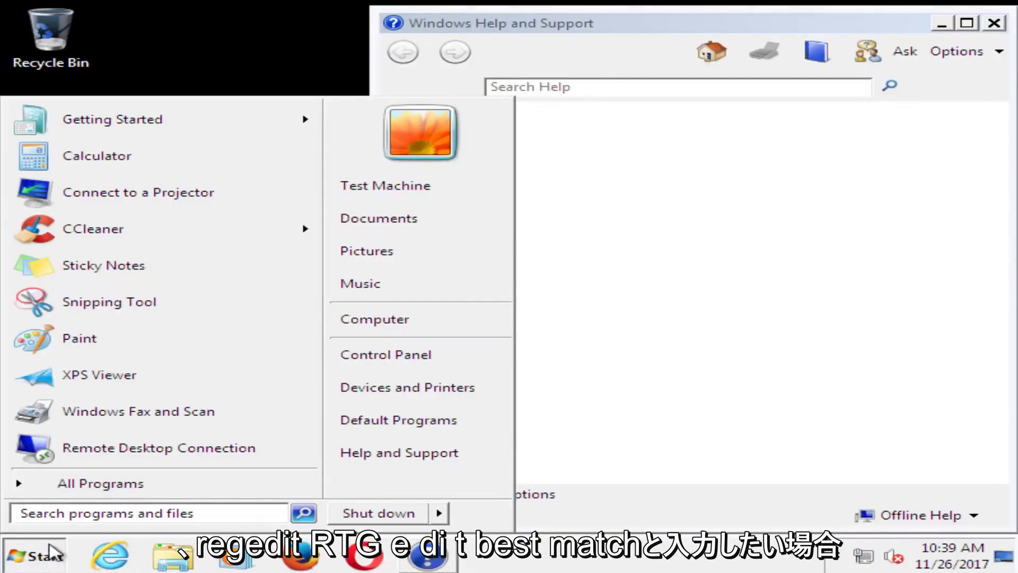
{"action": "type", "text": "reg"}
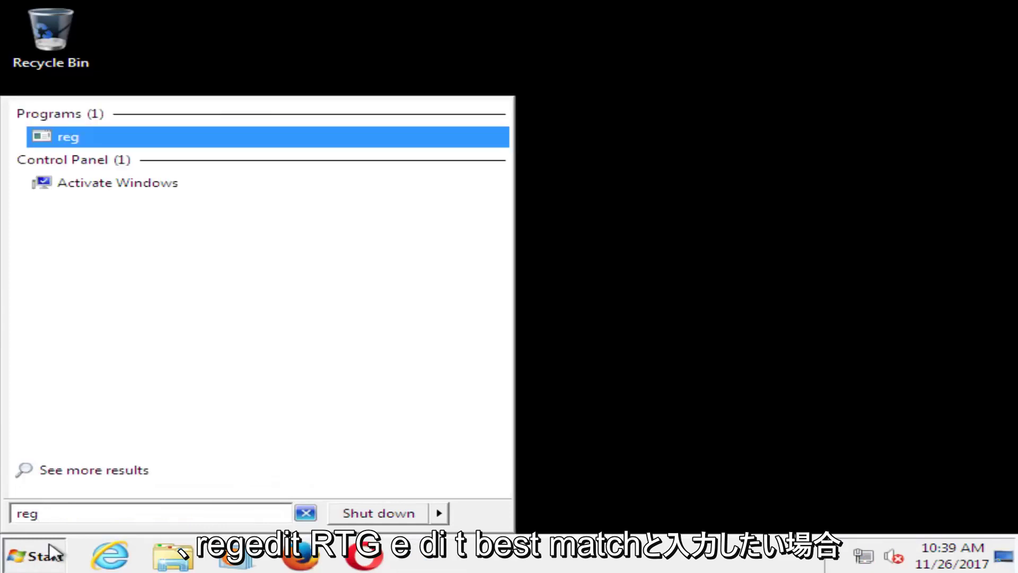
{"action": "type", "text": "edit"}
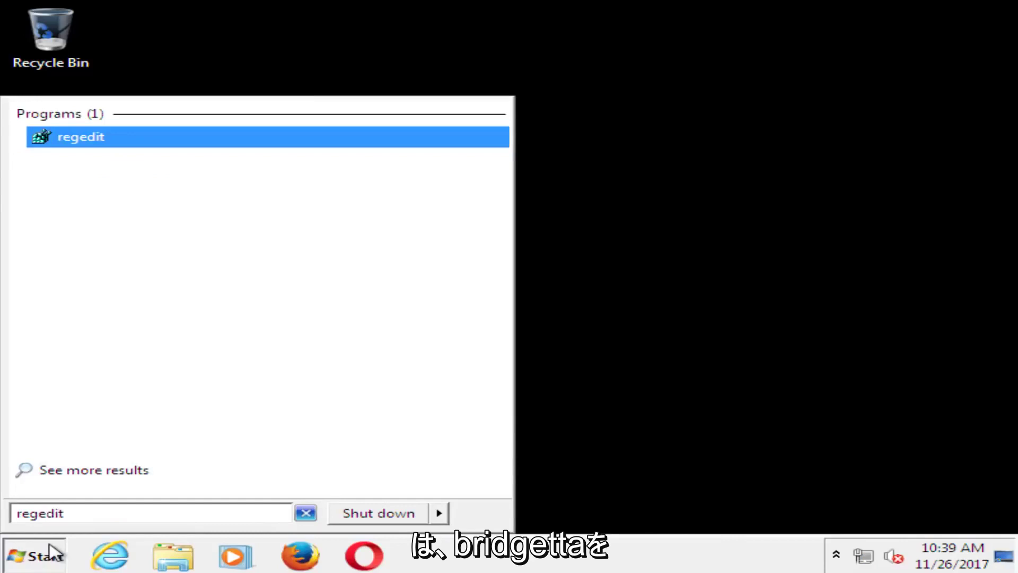
{"action": "right_click", "coordinate": [70, 136]}
{"action": "left_click", "coordinate": [110, 165]}
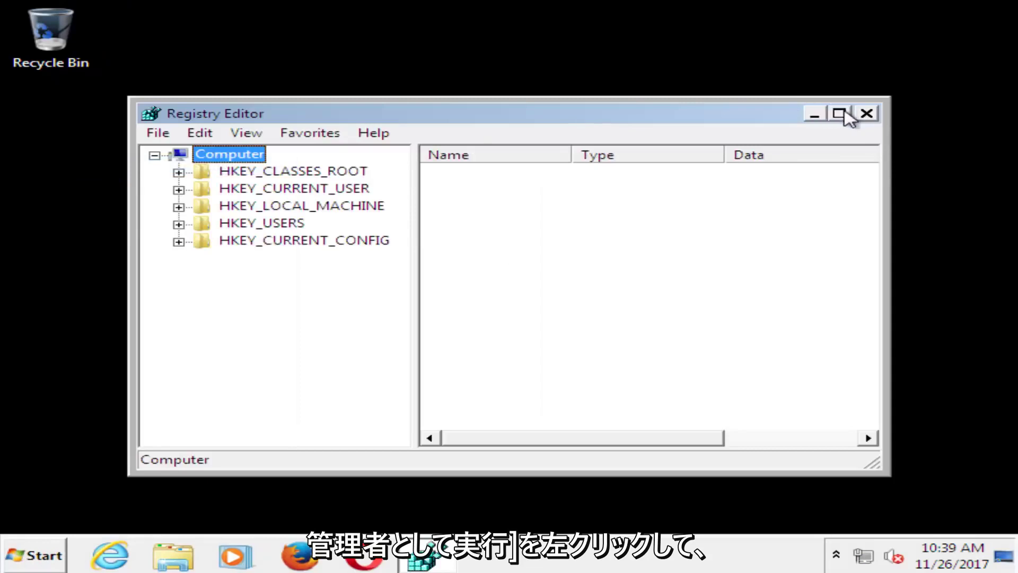
Maximize Registry Editor, widen the tree pane, and expand HKEY_LOCAL_MACHINE\SOFTWARE\Microsoft.
{"action": "left_click", "coordinate": [843, 113]}
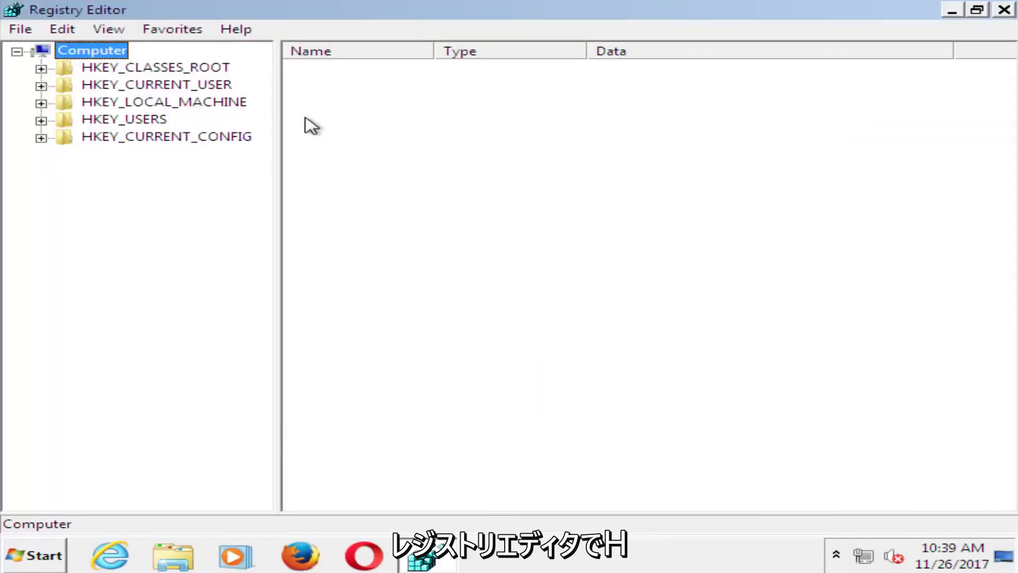
{"action": "left_click", "coordinate": [101, 102]}
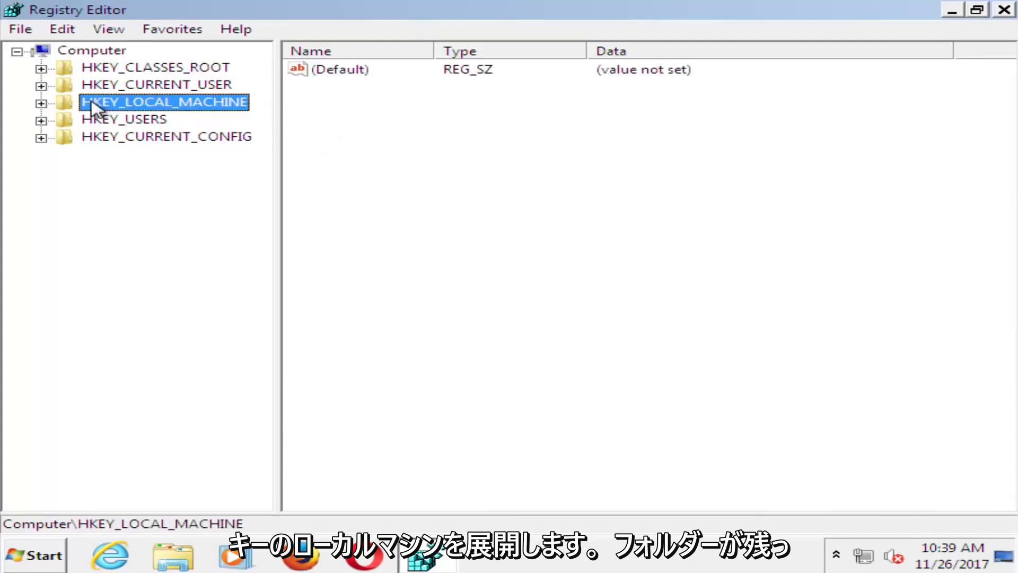
{"action": "left_click", "coordinate": [41, 103]}
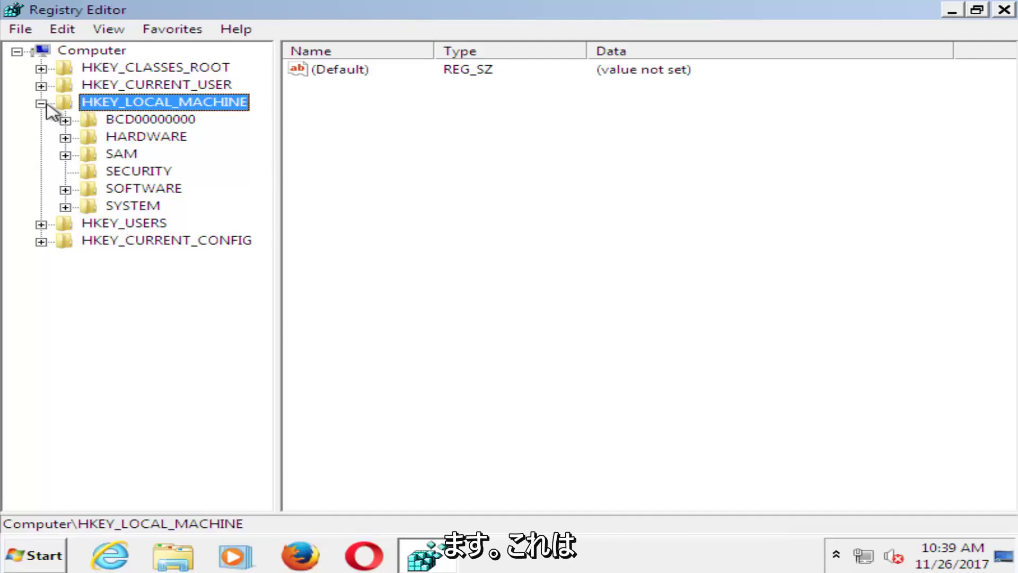
{"action": "left_click", "coordinate": [65, 189]}
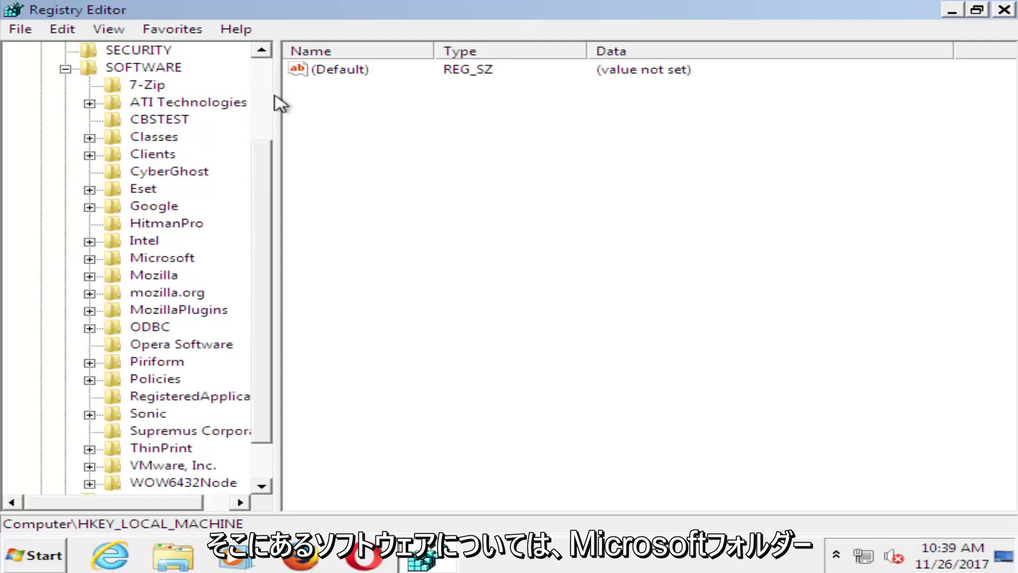
{"action": "left_click_drag", "start_coordinate": [278, 95], "coordinate": [362, 90]}
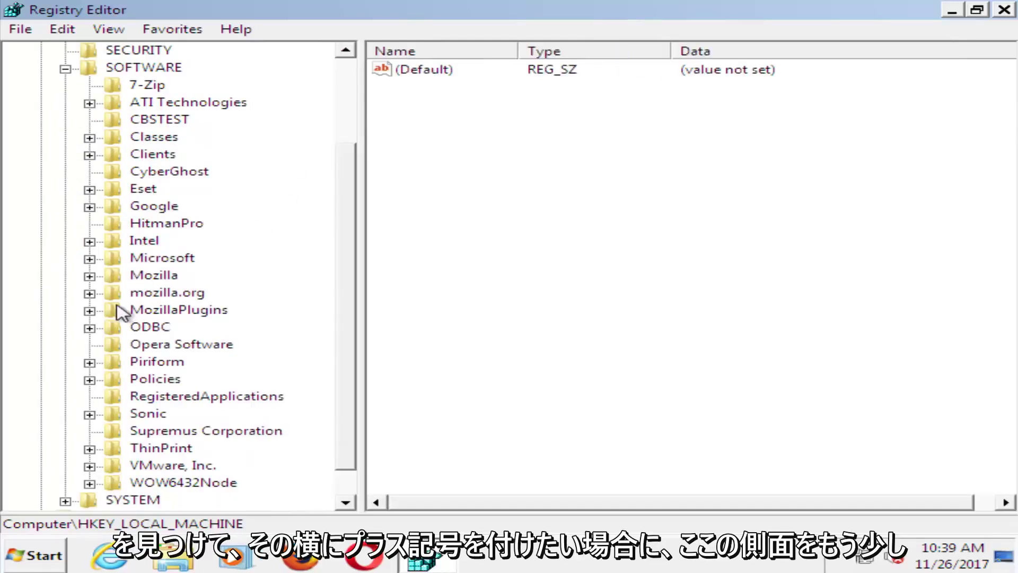
{"action": "scroll", "coordinate": [111, 312], "scroll_direction": "down", "scroll_amount": 1}
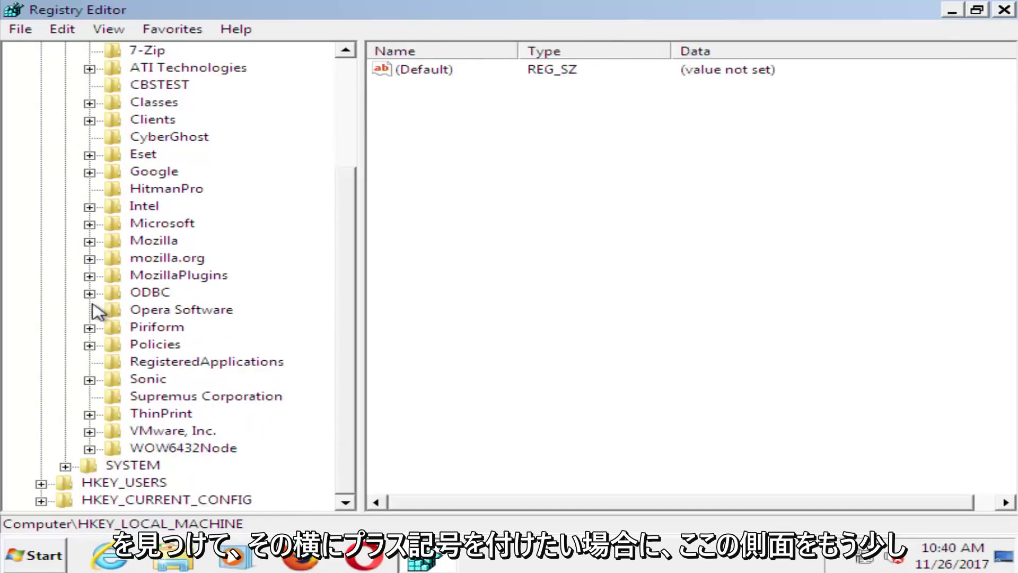
{"action": "left_click", "coordinate": [89, 224]}
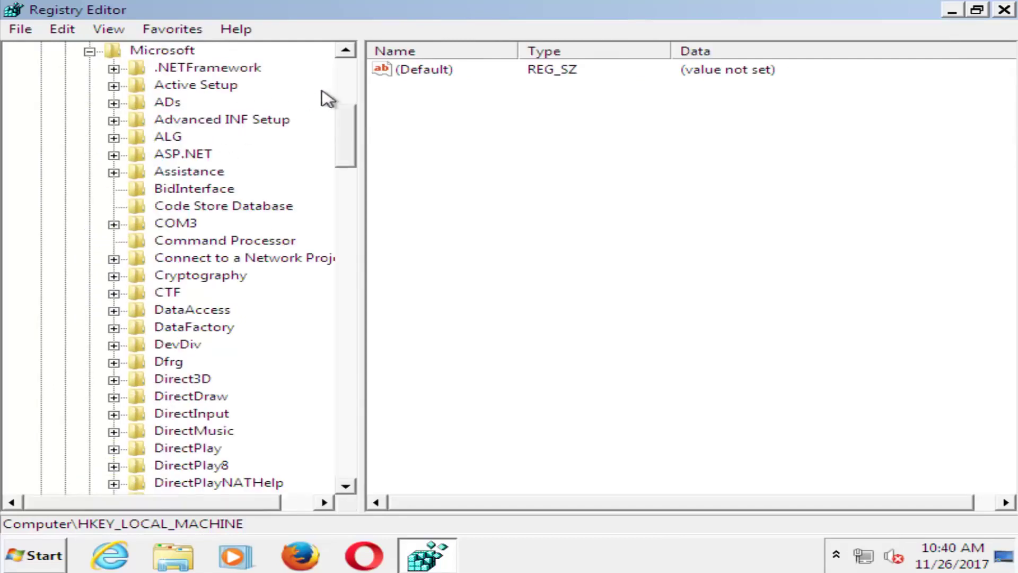
{"action": "left_click_drag", "start_coordinate": [356, 83], "coordinate": [441, 104]}
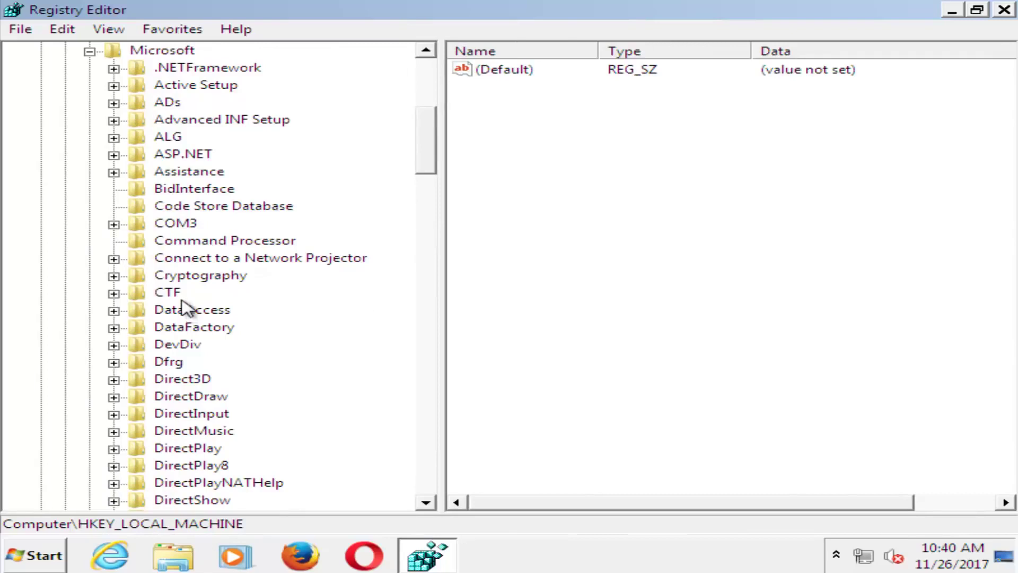
{"action": "left_click_drag", "start_coordinate": [430, 137], "coordinate": [434, 412]}
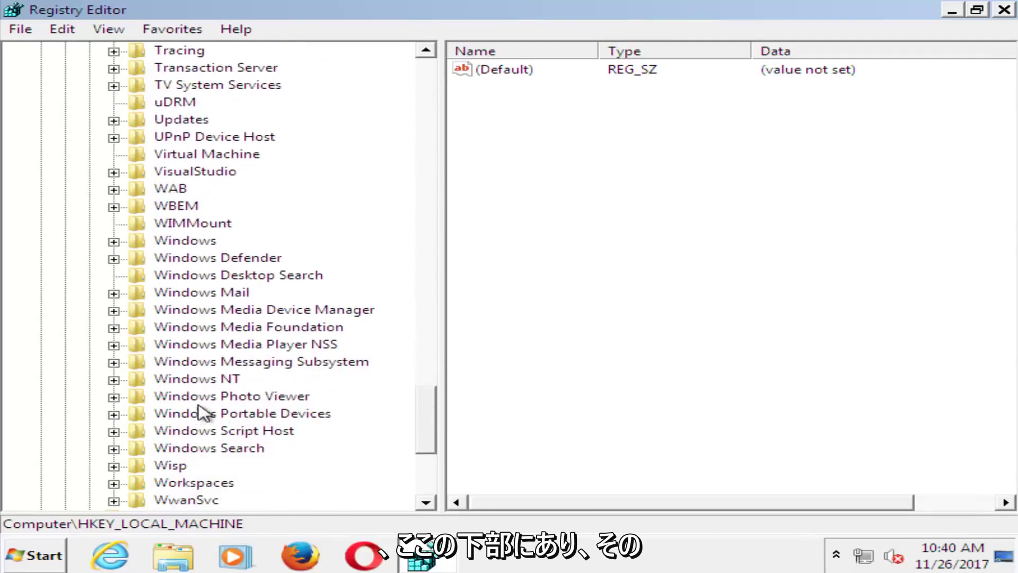
Expand Windows NT\CurrentVersion\ProfileList to list the S-1-5-21 profile subkeys.
{"action": "left_click", "coordinate": [169, 380]}
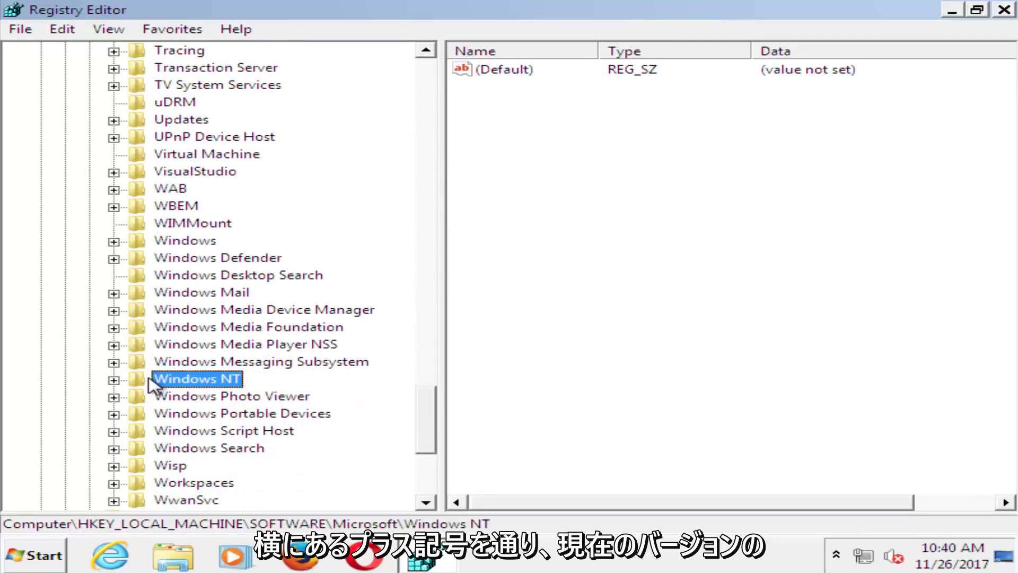
{"action": "left_click", "coordinate": [113, 380]}
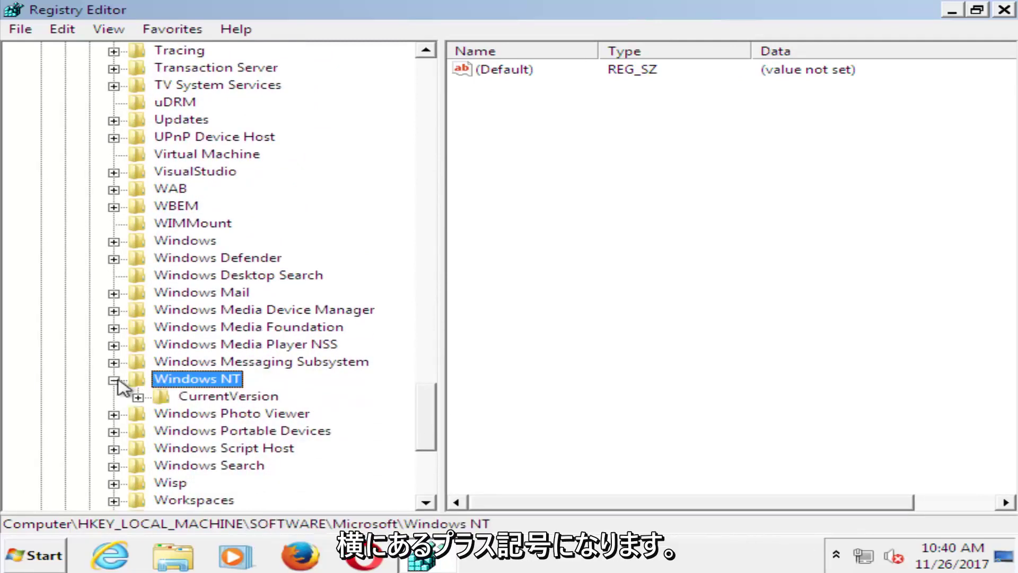
{"action": "left_click", "coordinate": [137, 397]}
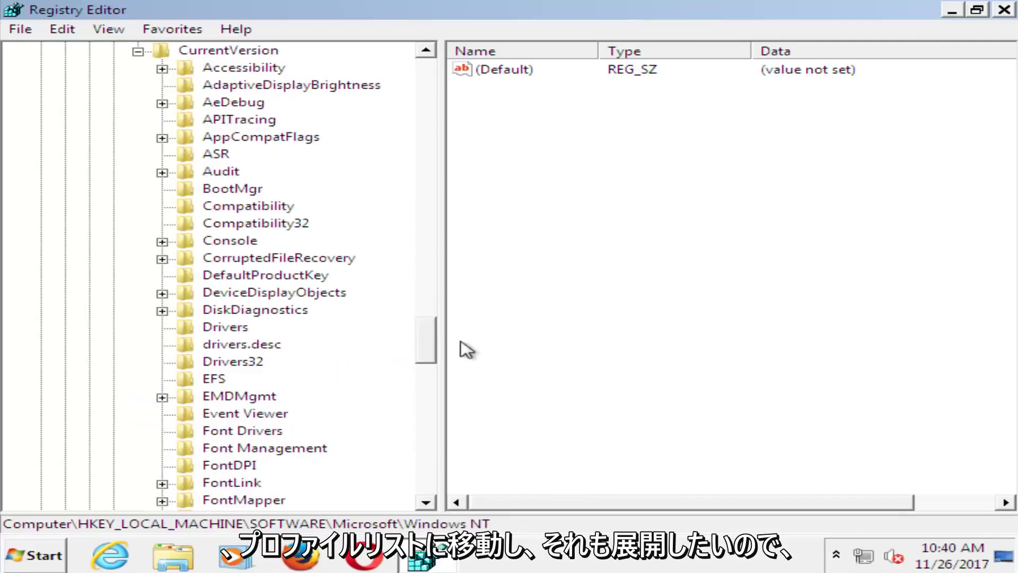
{"action": "scroll", "coordinate": [243, 432], "scroll_direction": "down", "scroll_amount": 11}
{"action": "left_click", "coordinate": [237, 431]}
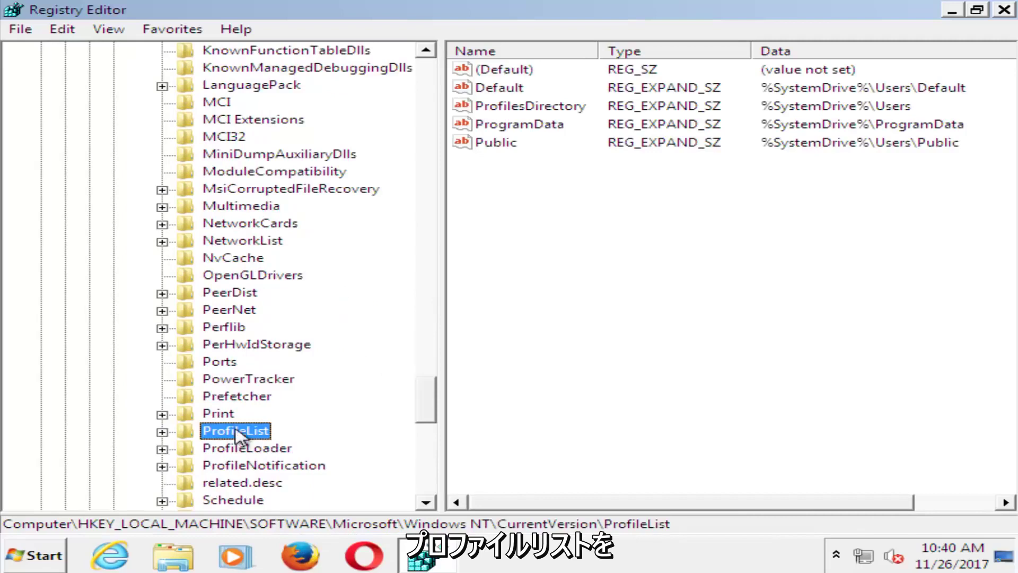
{"action": "left_click", "coordinate": [163, 432]}
{"action": "scroll", "coordinate": [170, 371], "scroll_direction": "down", "scroll_amount": 2}
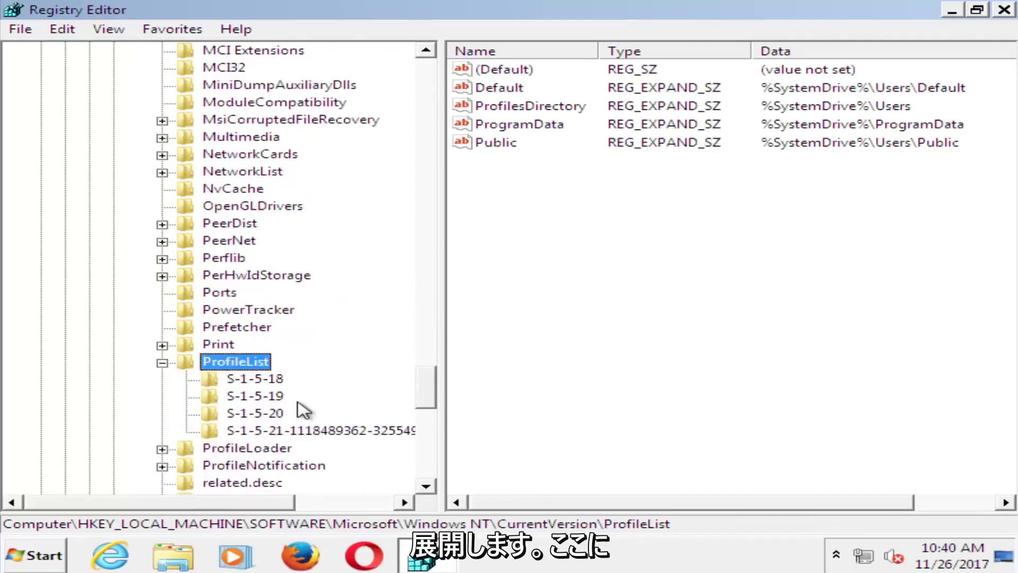
{"action": "left_click", "coordinate": [162, 311]}
{"action": "left_click", "coordinate": [162, 312]}
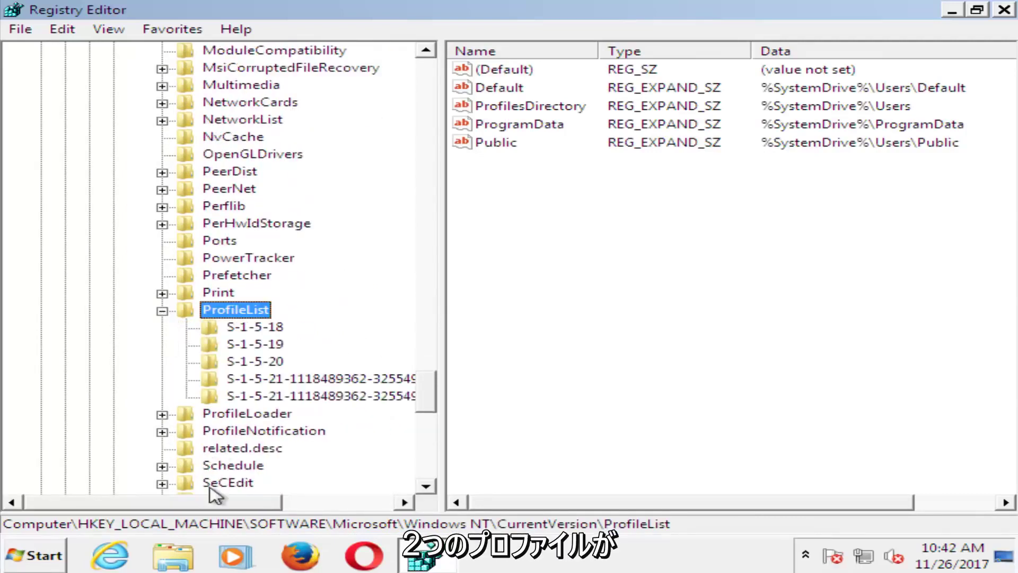
{"action": "left_click_drag", "start_coordinate": [217, 502], "coordinate": [318, 509]}
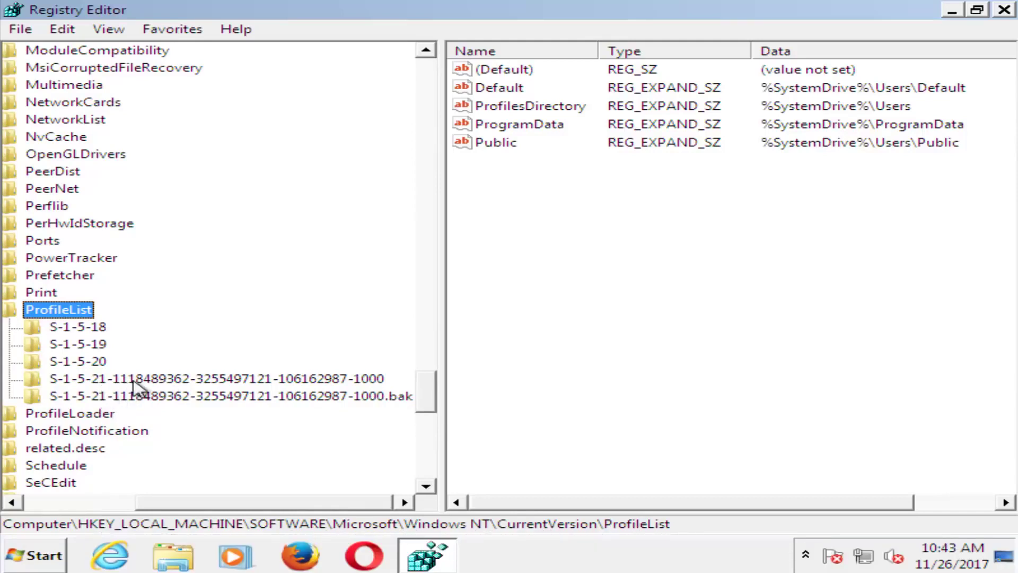
Rename the user's -1000 profile key by appending .ba to its name.
{"action": "left_click", "coordinate": [115, 383]}
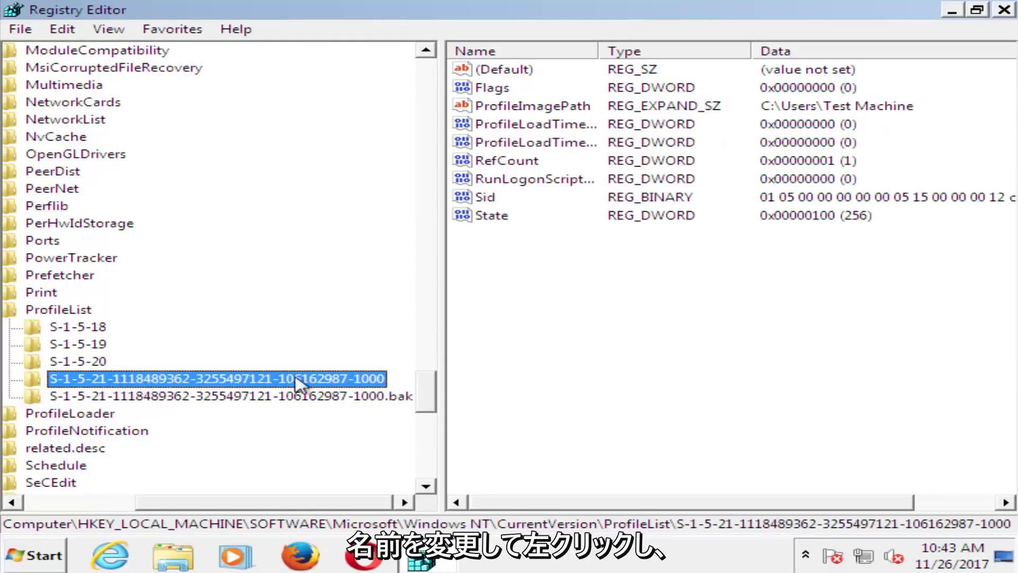
{"action": "right_click", "coordinate": [218, 380]}
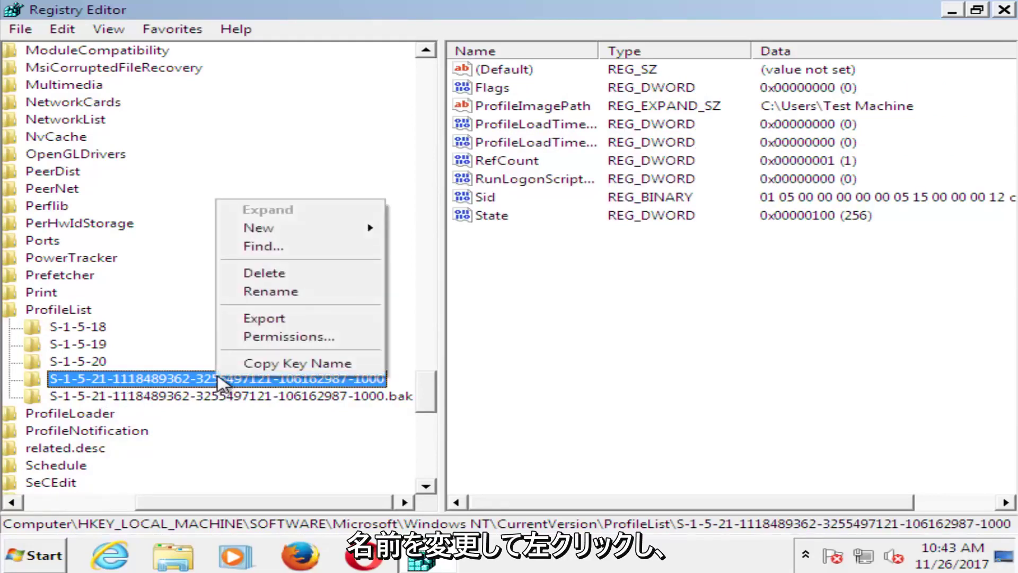
{"action": "left_click", "coordinate": [255, 292]}
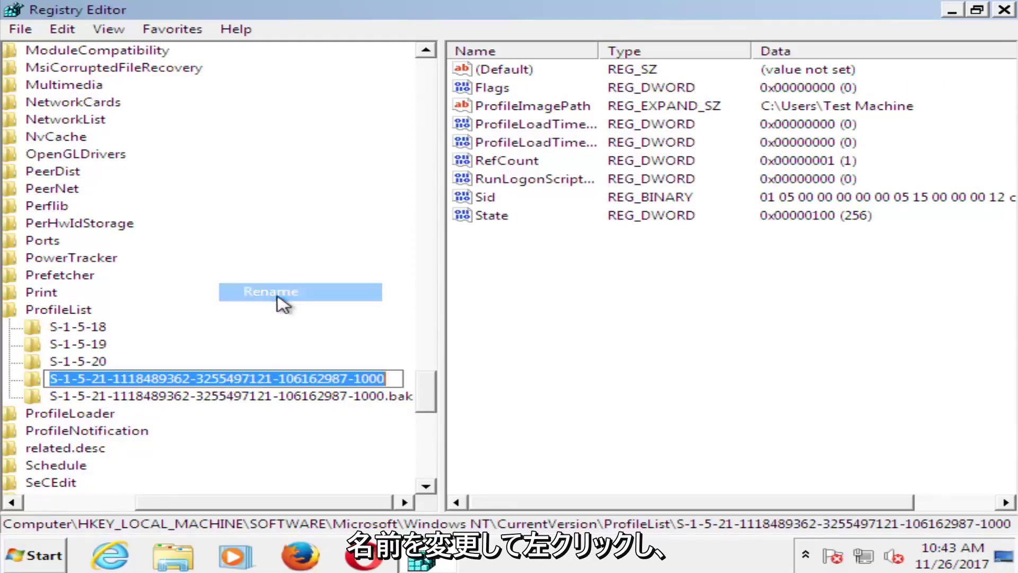
{"action": "left_click", "coordinate": [391, 380]}
{"action": "type", "text": ".ba"}
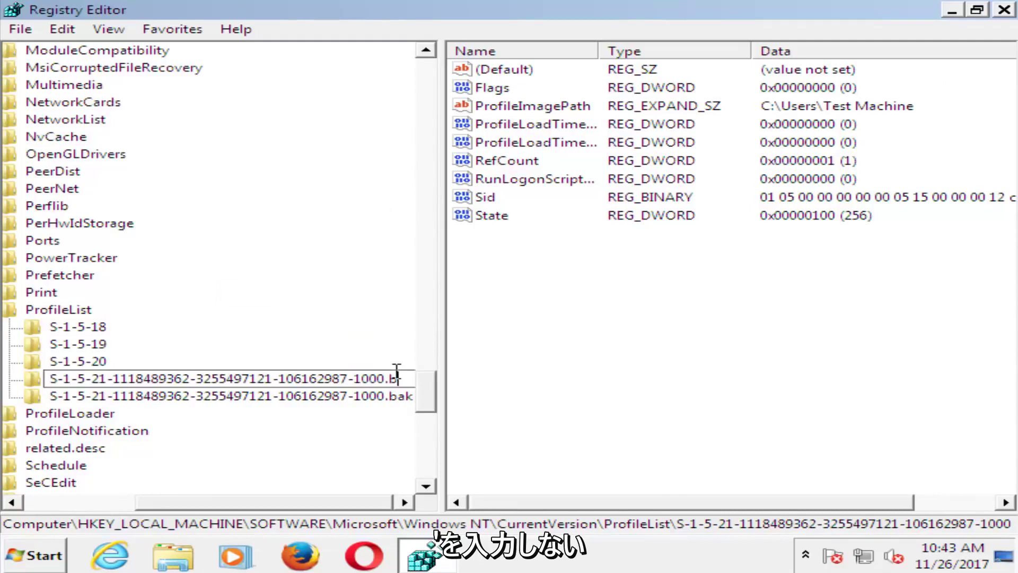
{"action": "key", "text": "Return"}
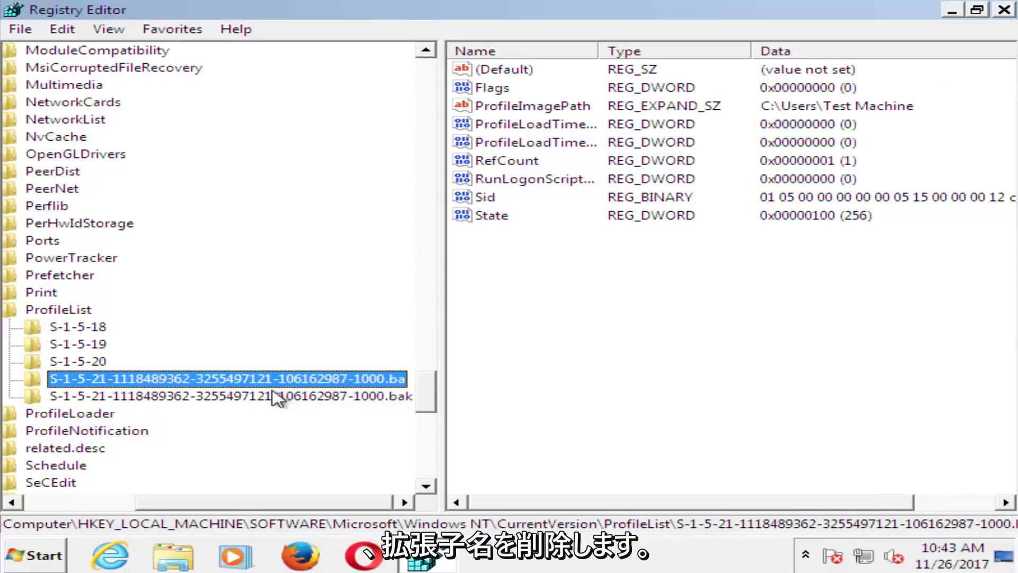
Rename the other profile key, deleting the trailing suffix letters so its name ends in -1000.
{"action": "left_click", "coordinate": [132, 384]}
{"action": "left_click_drag", "start_coordinate": [382, 378], "coordinate": [401, 382]}
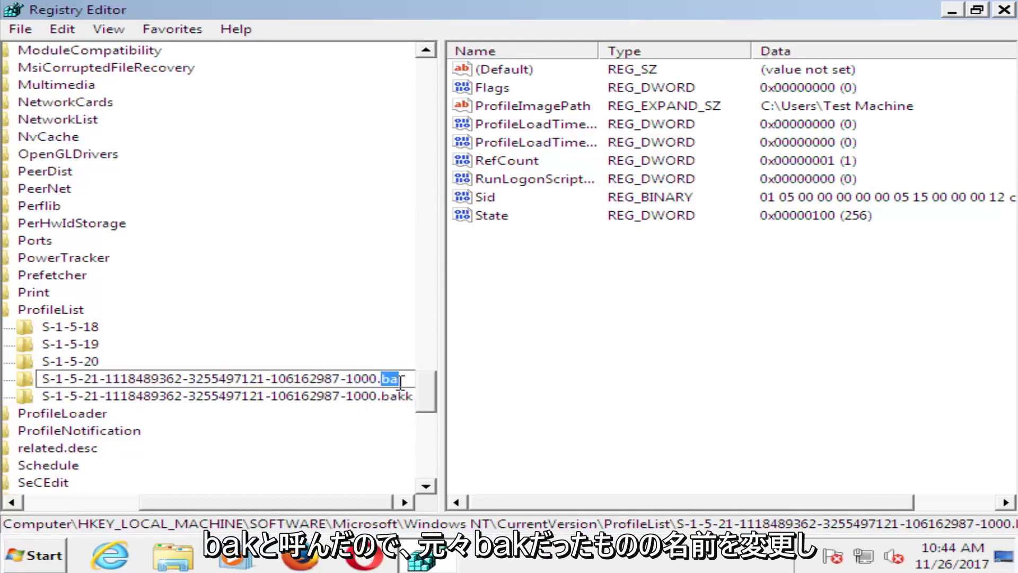
{"action": "right_click", "coordinate": [352, 378]}
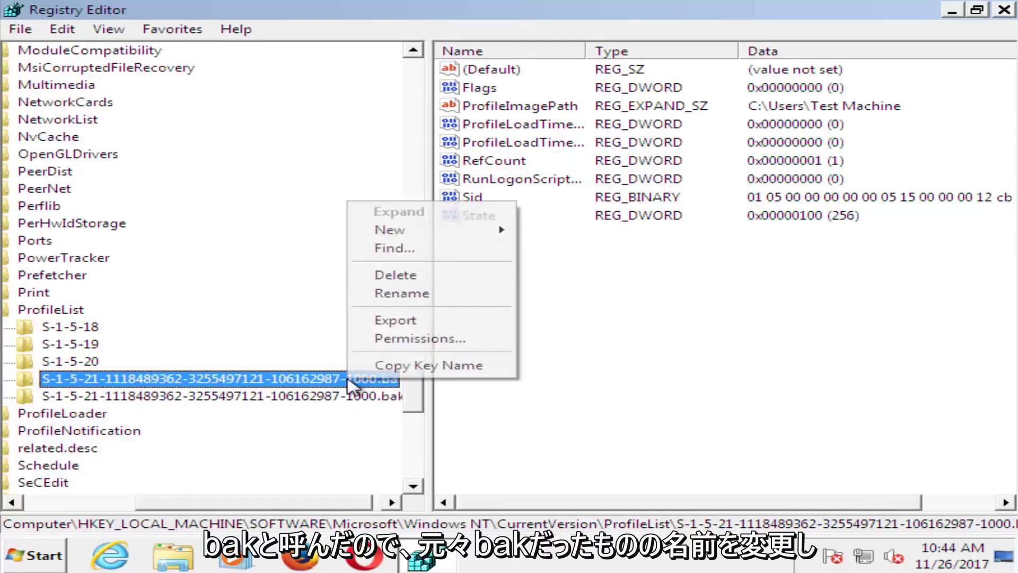
{"action": "left_click", "coordinate": [400, 294]}
{"action": "left_click", "coordinate": [388, 379]}
{"action": "key", "text": "BackSpace"}
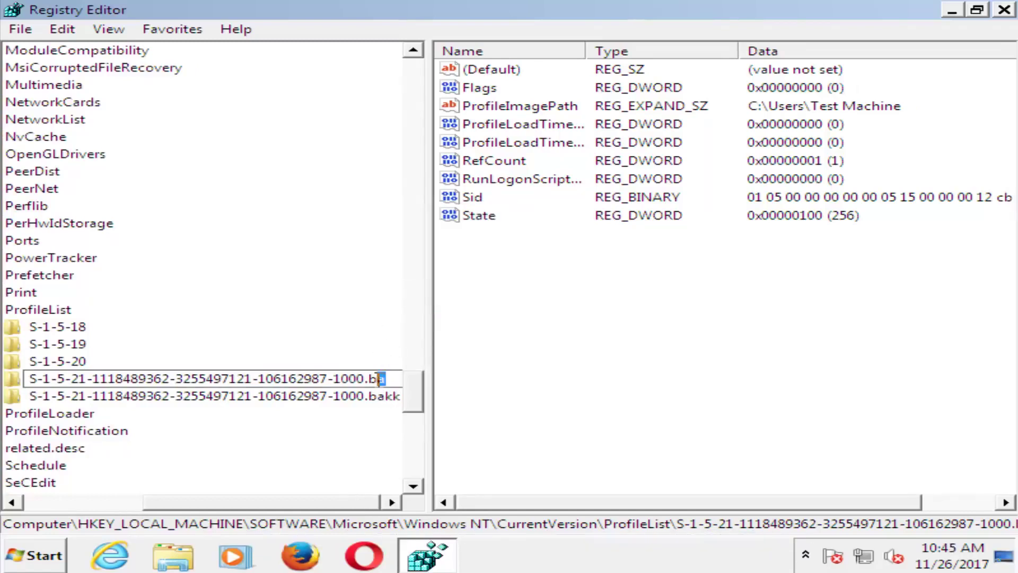
{"action": "key", "text": "BackSpace"}
{"action": "key", "text": "BackSpace"}
{"action": "key", "text": "Return"}
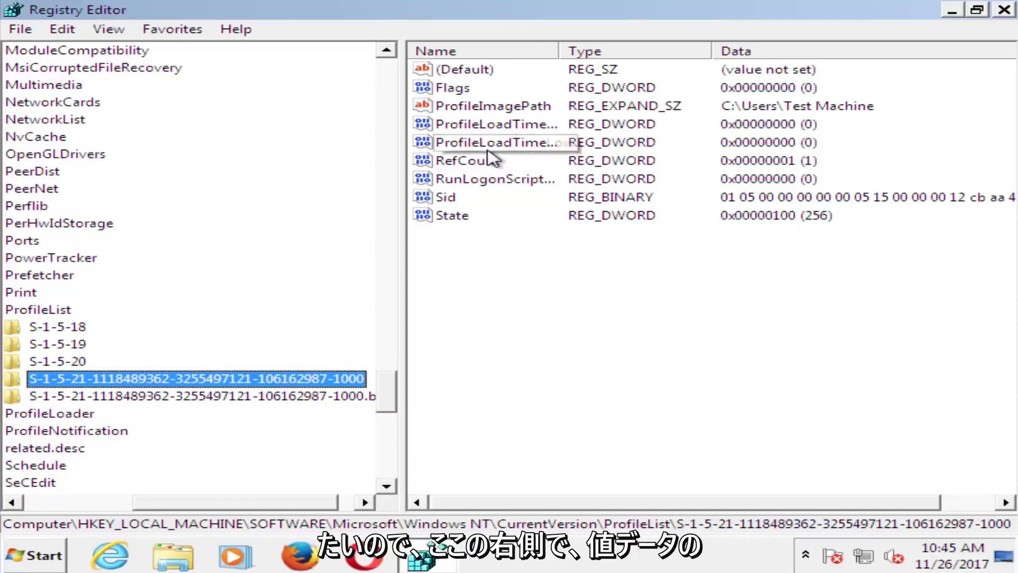
Change the profile key's RefCount from 1 to 0 and its State from 256 to 0.
{"action": "double_click", "coordinate": [467, 160]}
{"action": "left_click", "coordinate": [114, 184]}
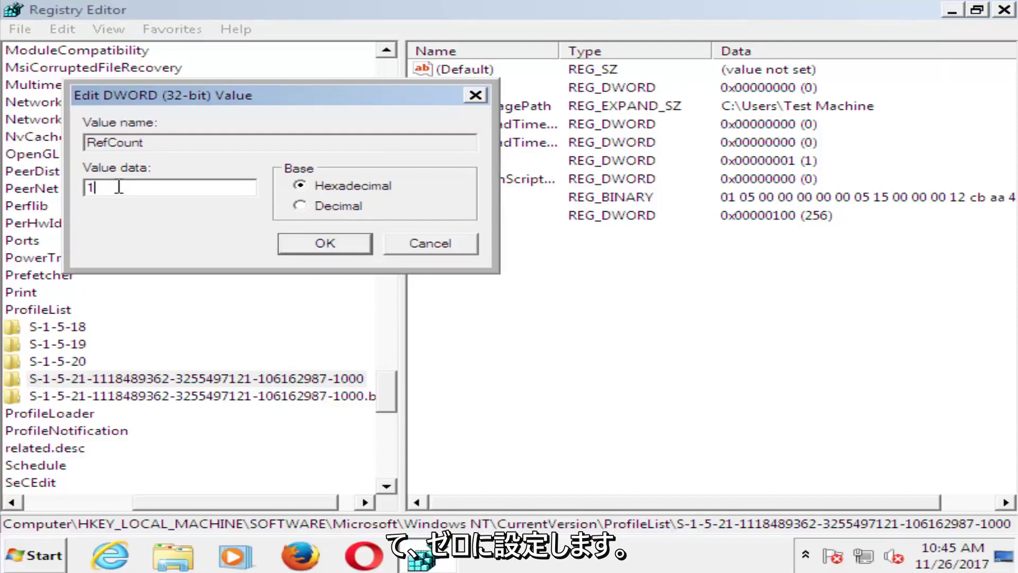
{"action": "left_click_drag", "start_coordinate": [118, 186], "coordinate": [68, 188]}
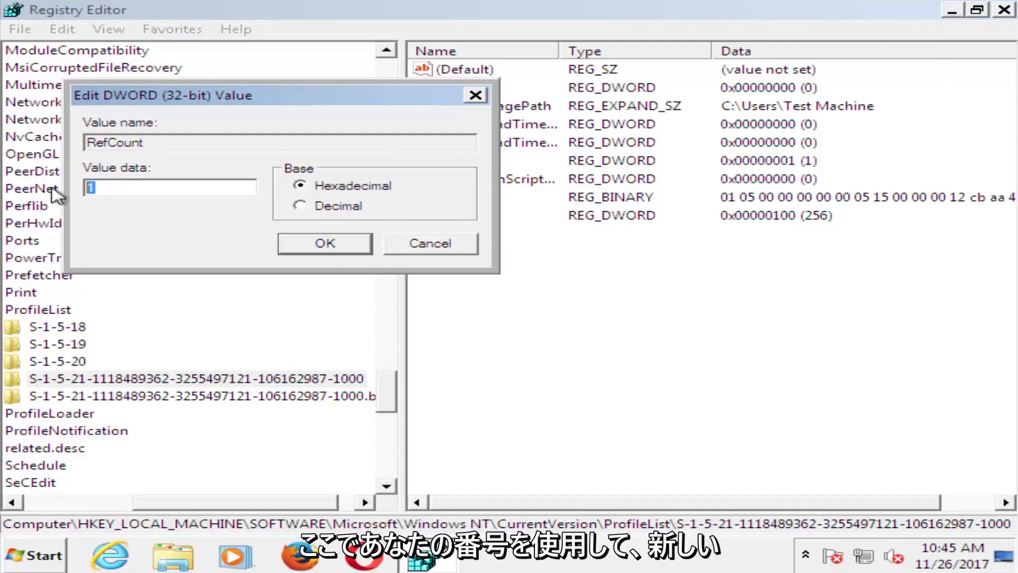
{"action": "type", "text": "0"}
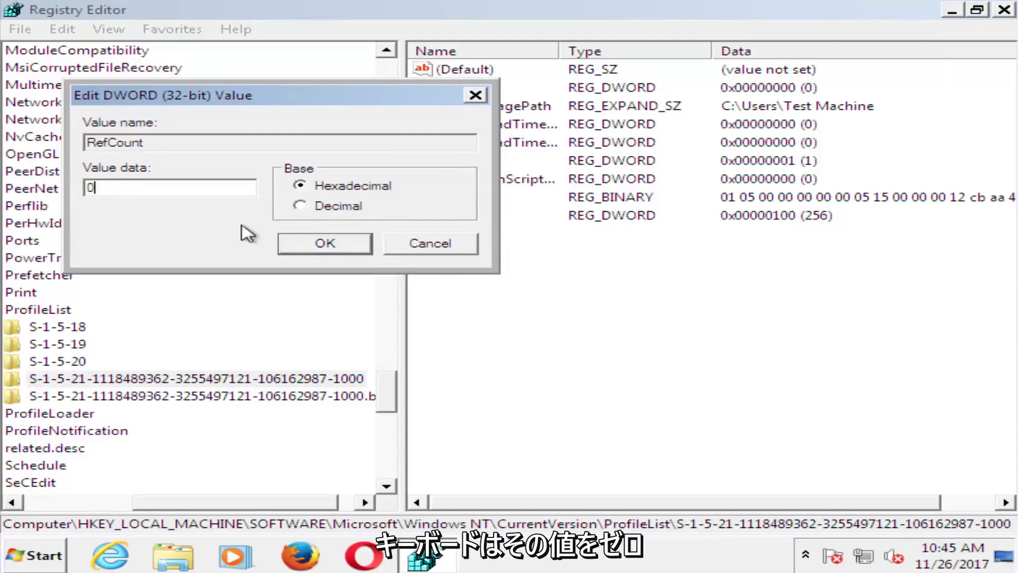
{"action": "left_click", "coordinate": [324, 247]}
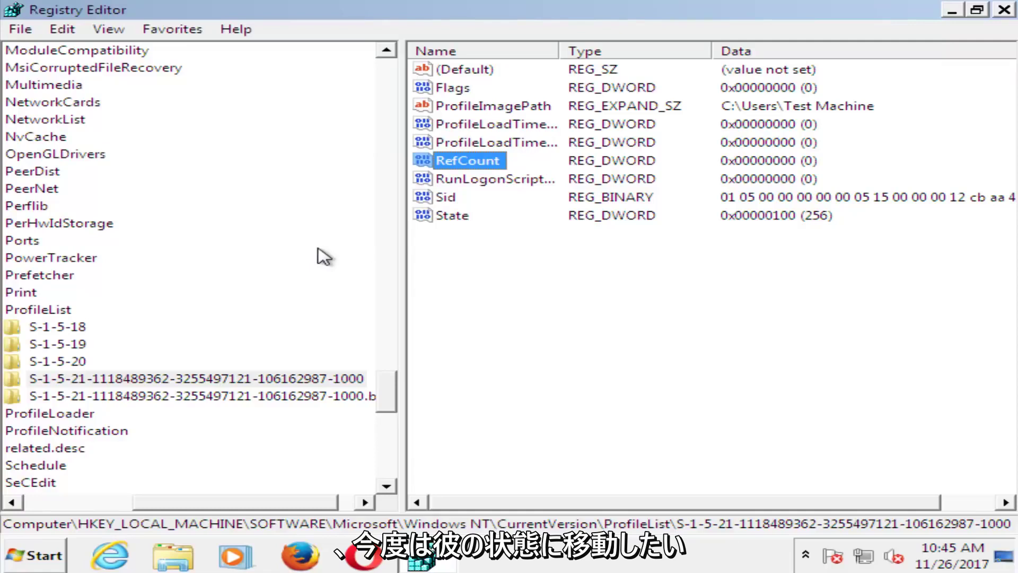
{"action": "double_click", "coordinate": [448, 216]}
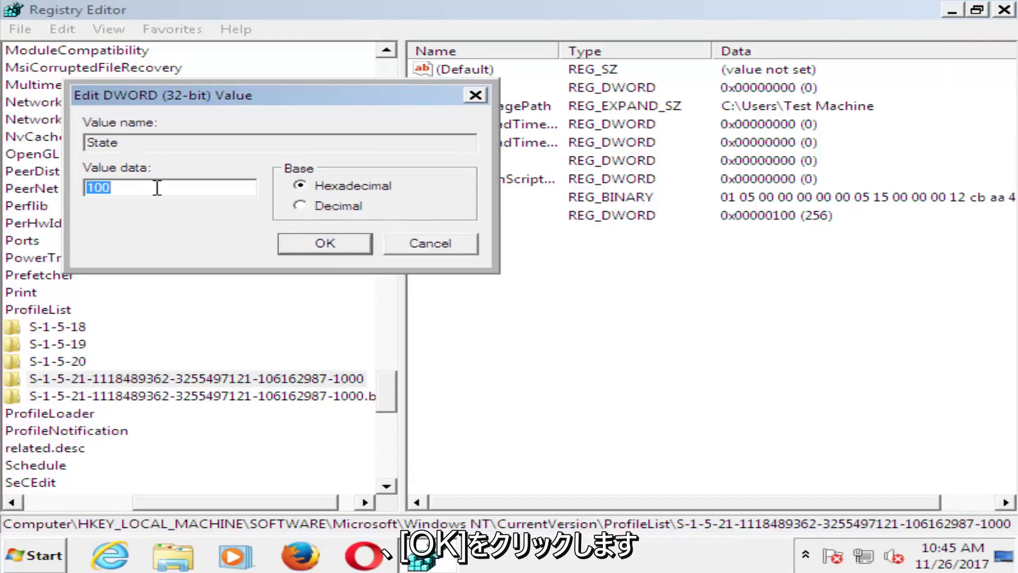
{"action": "type", "text": "0"}
{"action": "left_click", "coordinate": [313, 247]}
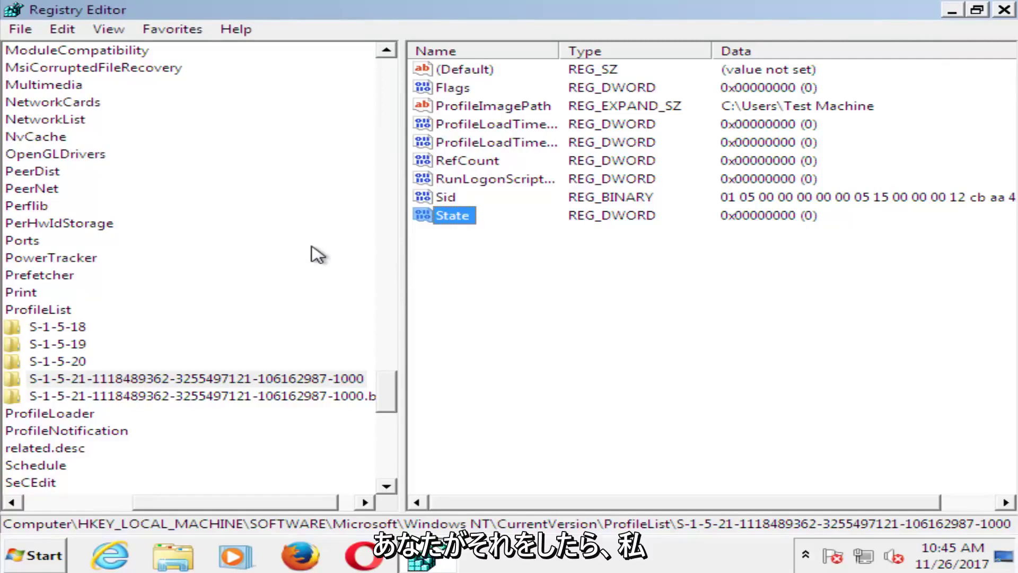
Close Registry Editor and restart the PC from the Start menu's Shut down options.
{"action": "left_click", "coordinate": [1006, 10]}
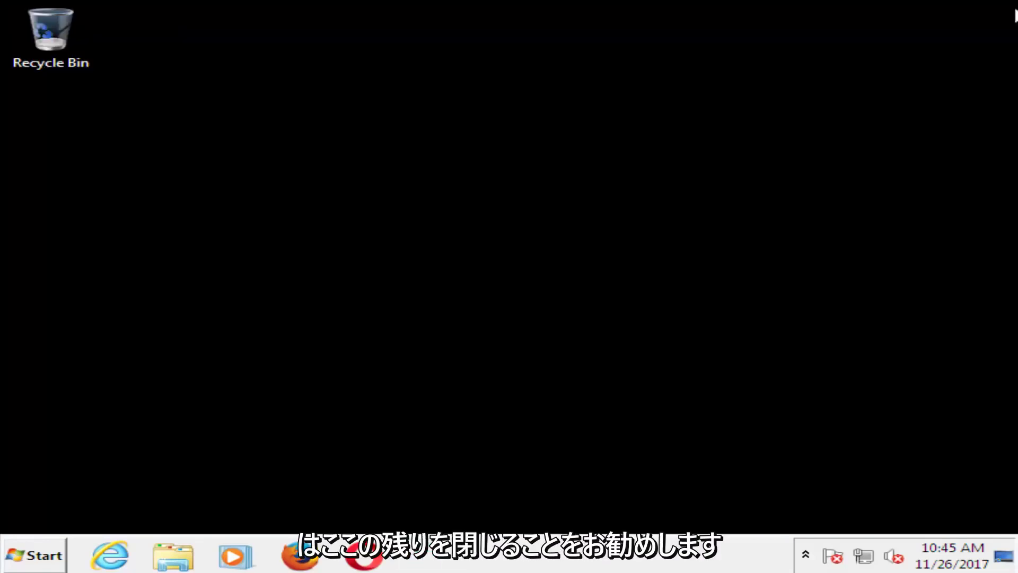
{"action": "left_click", "coordinate": [26, 554]}
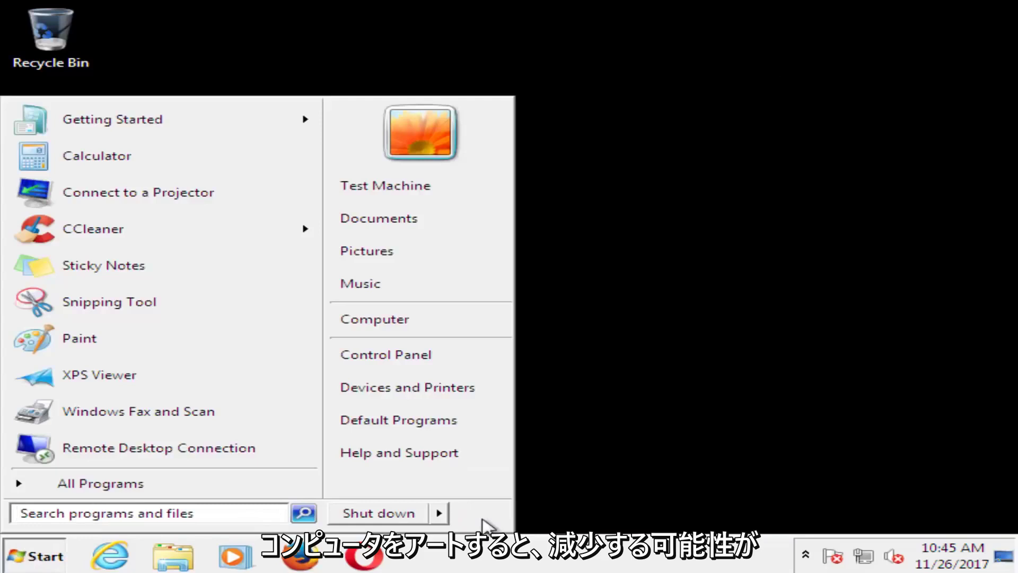
{"action": "mouse_move", "coordinate": [443, 512]}
{"action": "left_click", "coordinate": [482, 516]}
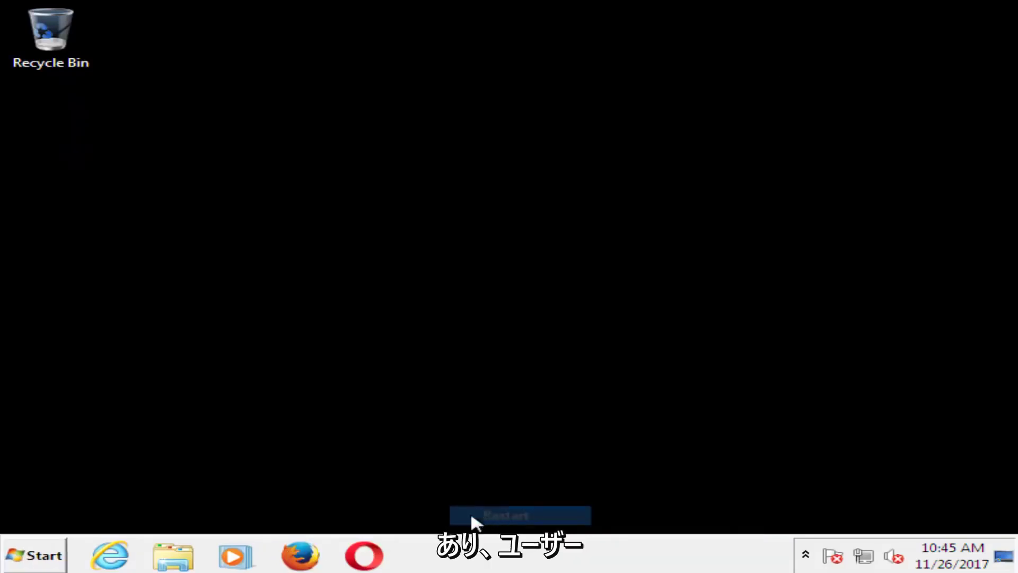